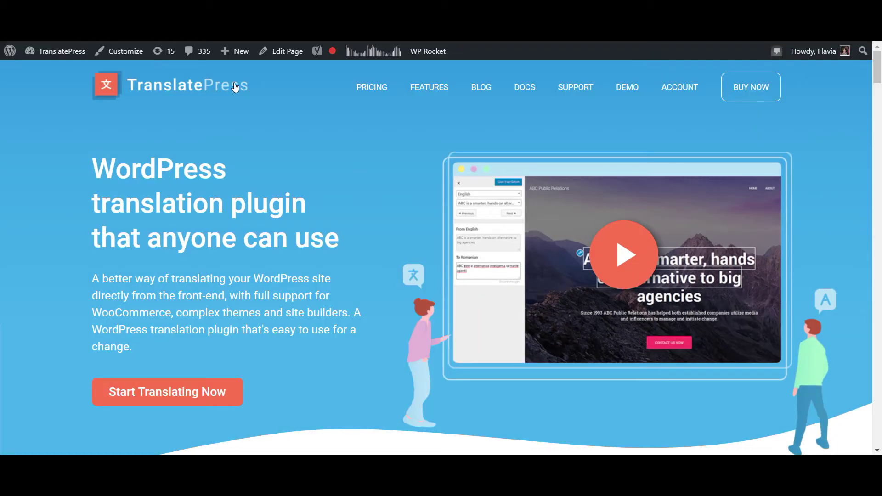
Step: On the TranslatePress pricing page, compare the Business and Developer plans for the DeepL Automatic Translation Addon
left_click(365, 88)
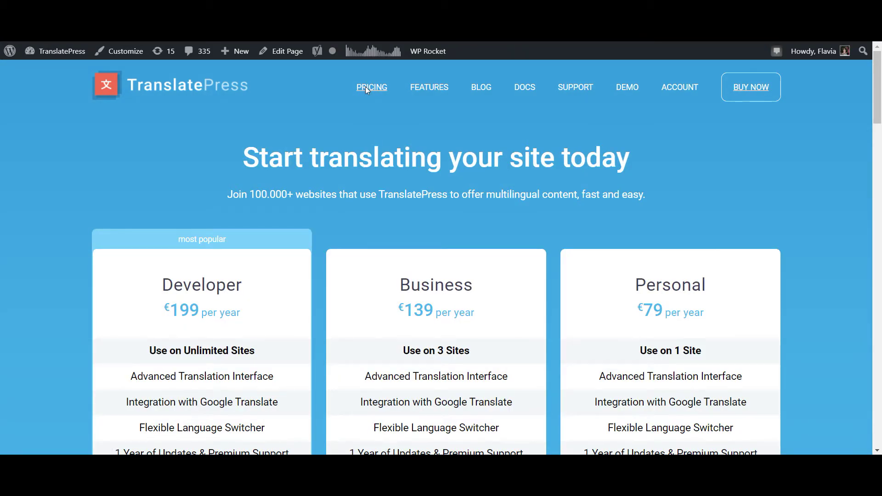
scroll(321, 231, "down", 6)
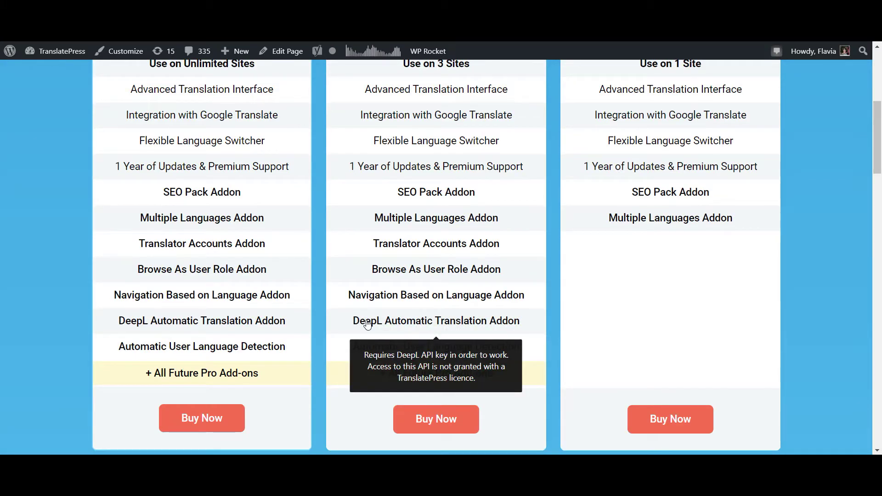
mouse_move(267, 323)
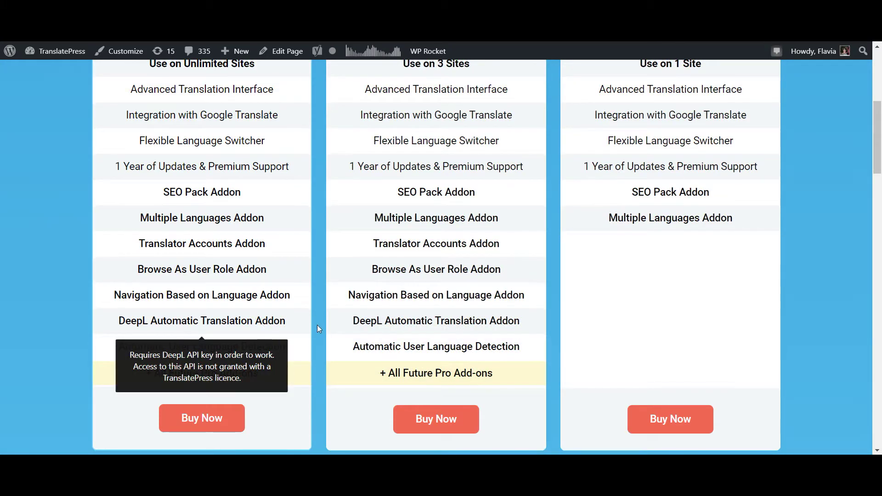
scroll(317, 325, "up", 3)
scroll(318, 328, "up", 4)
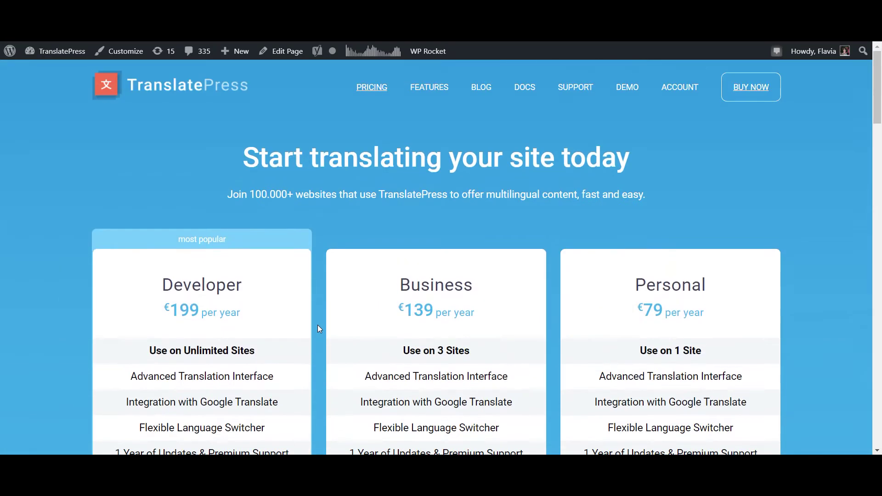
left_click_drag(477, 289, 393, 287)
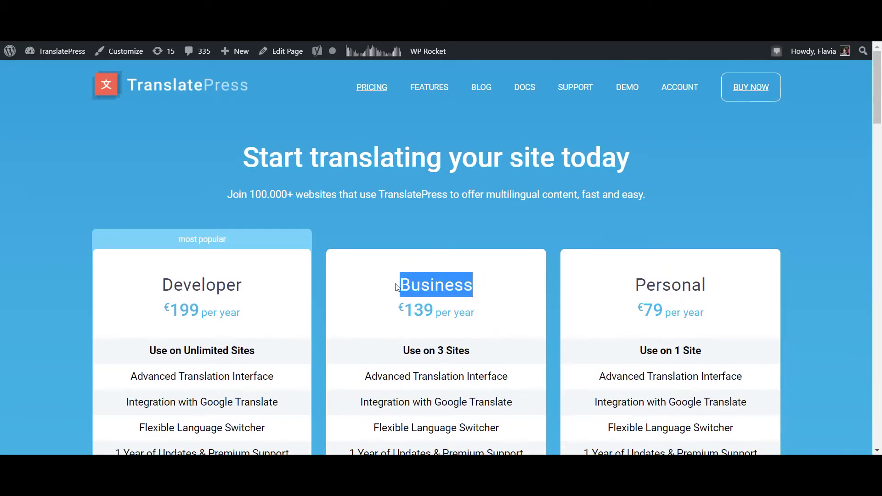
left_click_drag(270, 283, 148, 287)
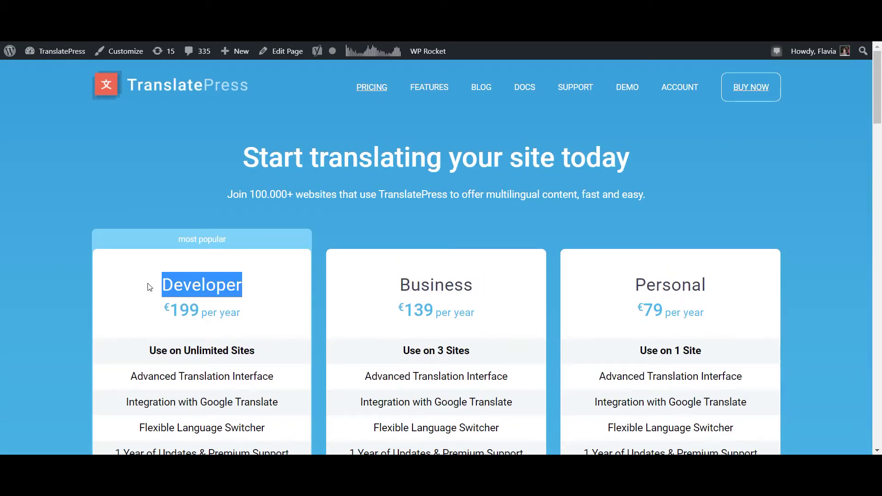
left_click(61, 298)
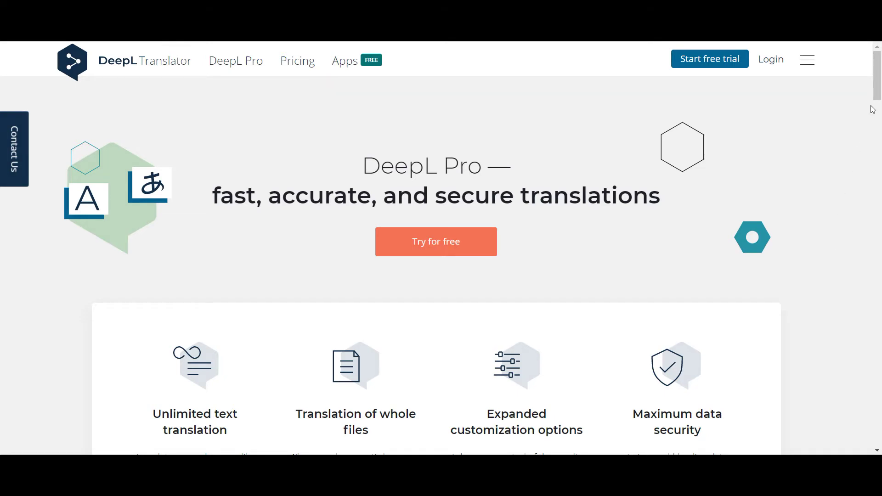
Step: Compare DeepL API Free with DeepL API Pro ($5.49/month) under the For developers plans
left_click_drag(876, 85, 879, 125)
scroll(878, 125, "down", 5)
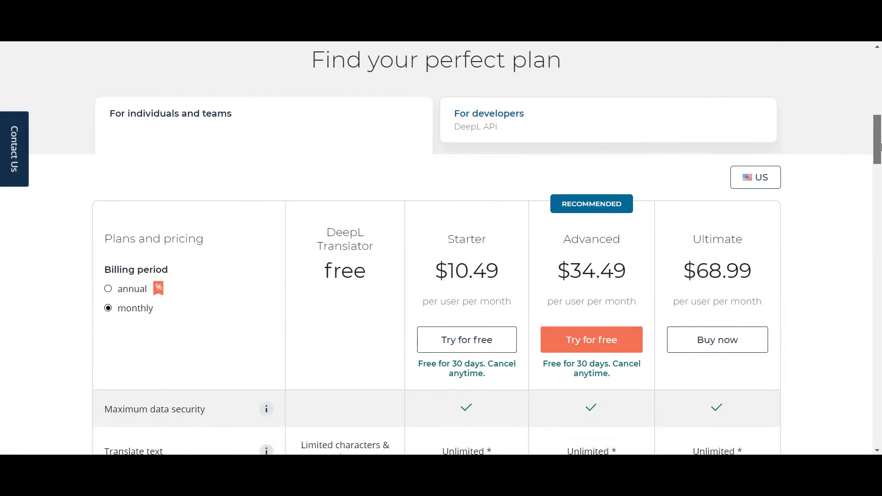
left_click(702, 114)
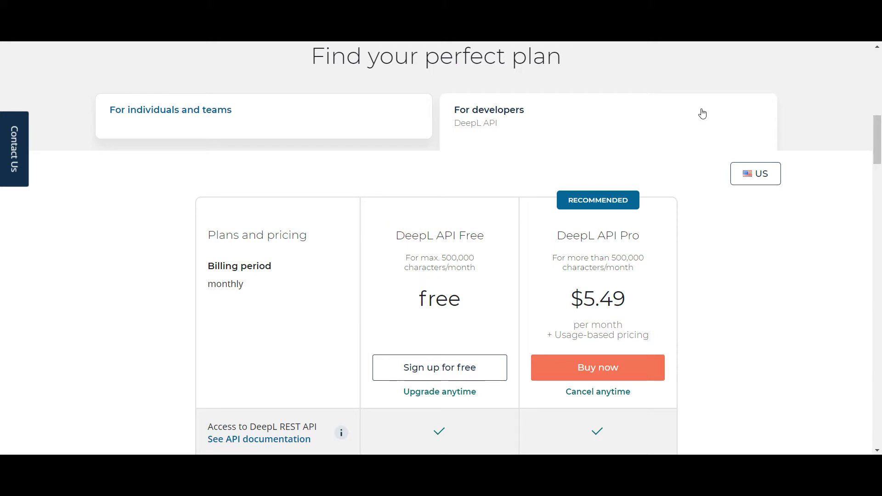
left_click_drag(489, 236, 394, 236)
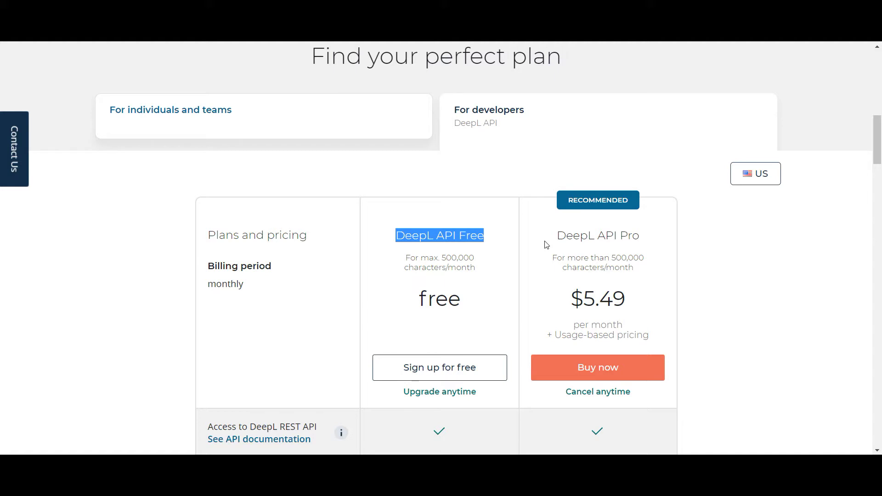
left_click_drag(553, 240, 658, 239)
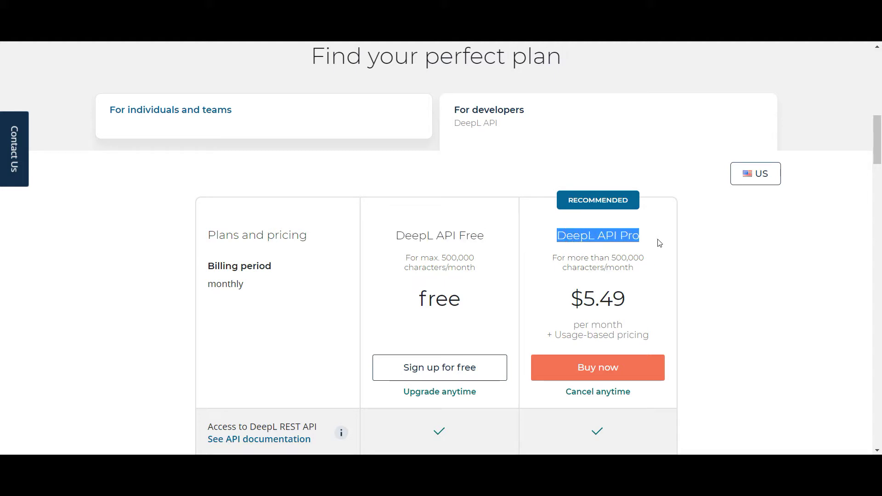
scroll(878, 159, "down", 3)
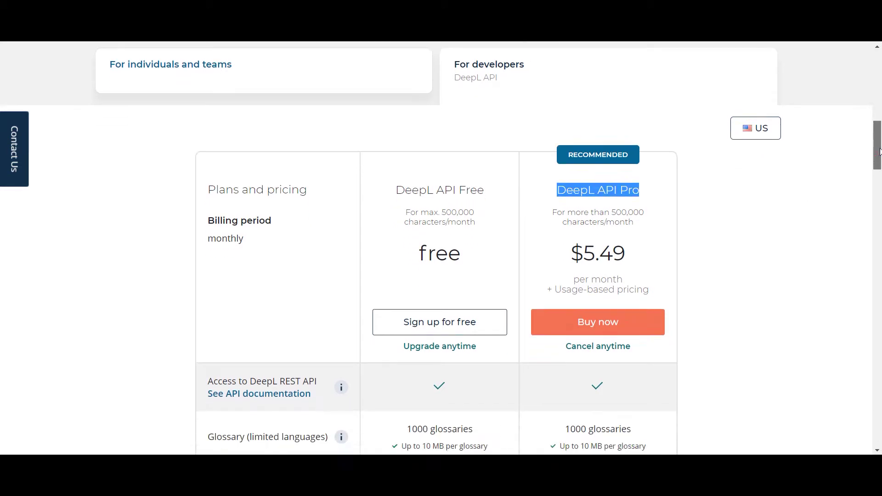
left_click(836, 216)
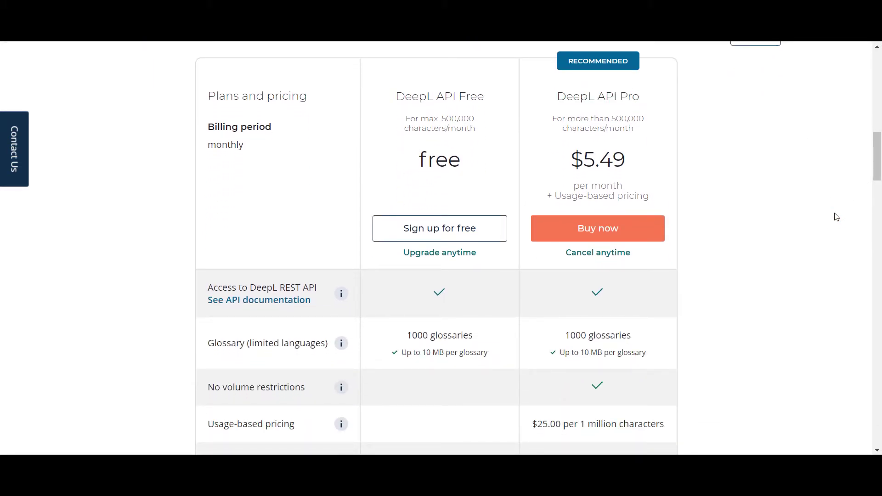
scroll(835, 217, "down", 5)
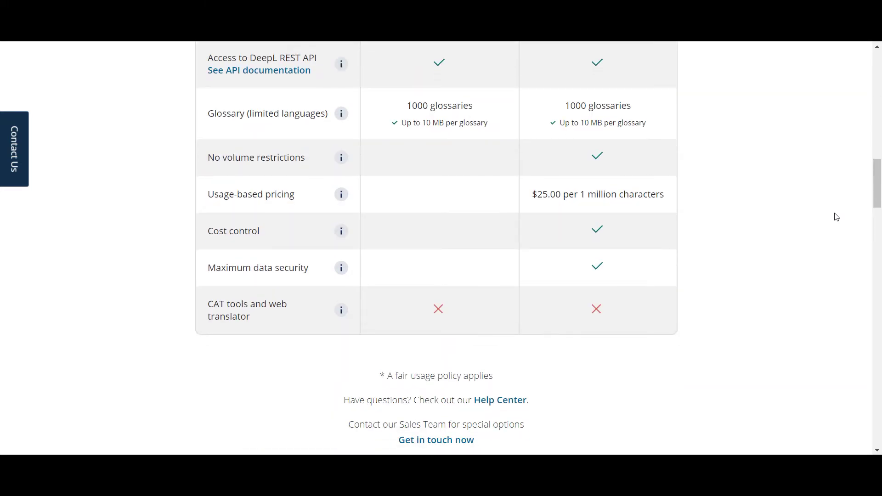
scroll(836, 217, "up", 5)
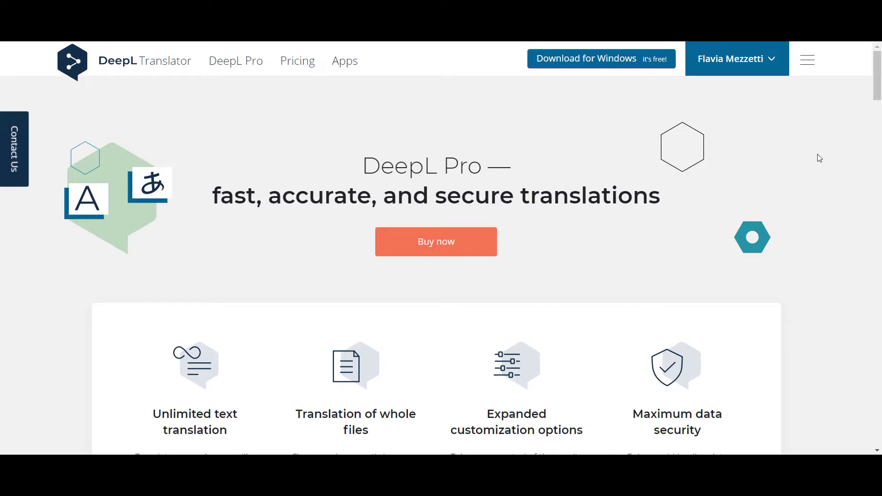
Step: From the DeepL Account tab, copy the Authentication Key for DeepL API
left_click(769, 65)
left_click(762, 84)
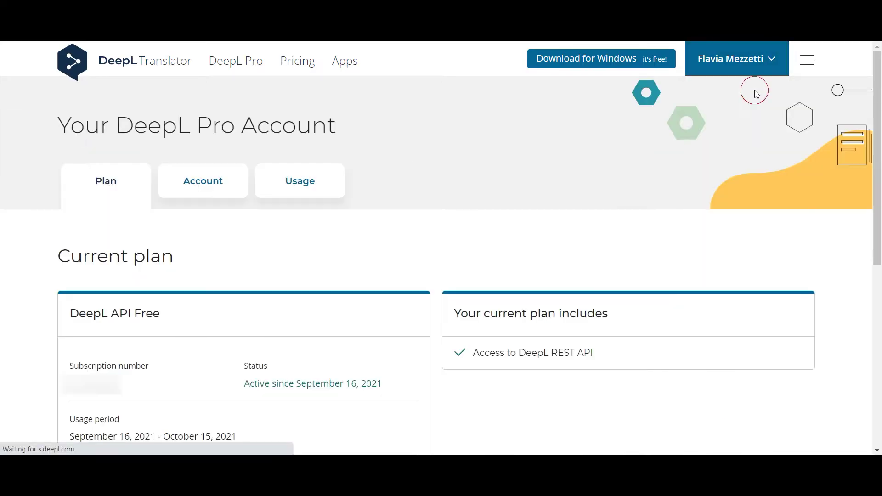
left_click(197, 185)
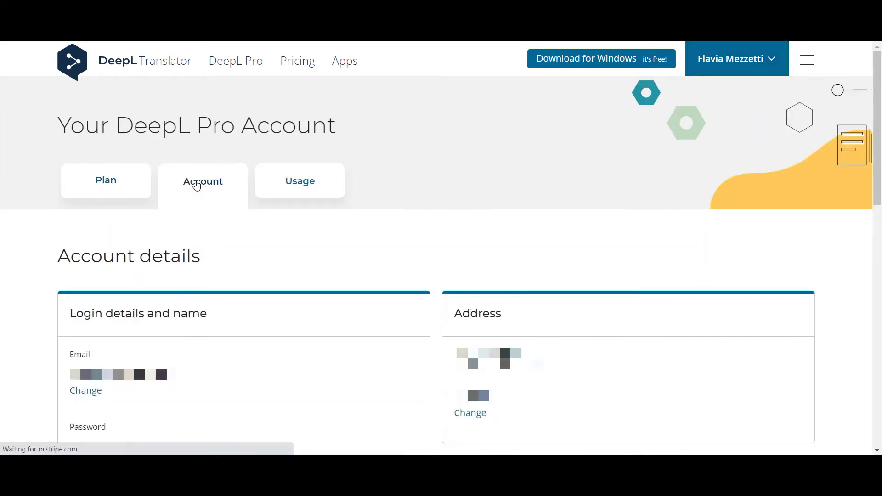
left_click_drag(877, 151, 880, 407)
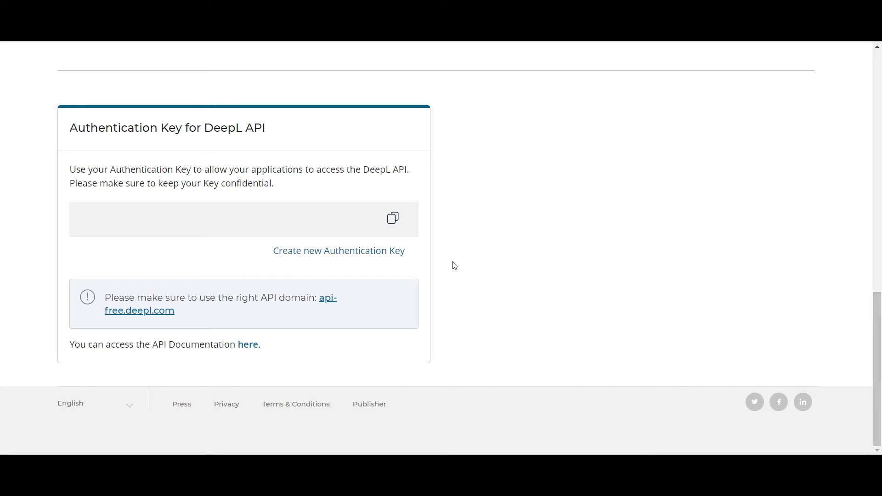
left_click(393, 220)
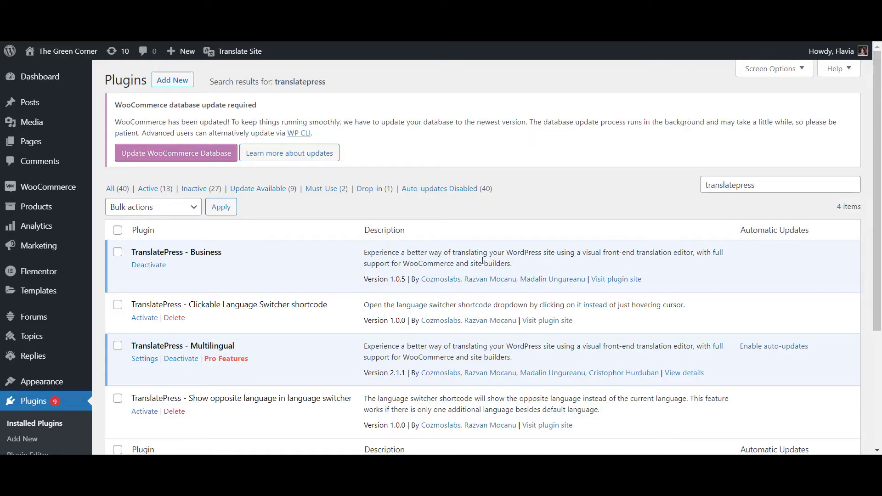
Step: Check that the TranslatePress - Multilingual and TranslatePress - Business plugins are installed
left_click_drag(237, 345, 123, 350)
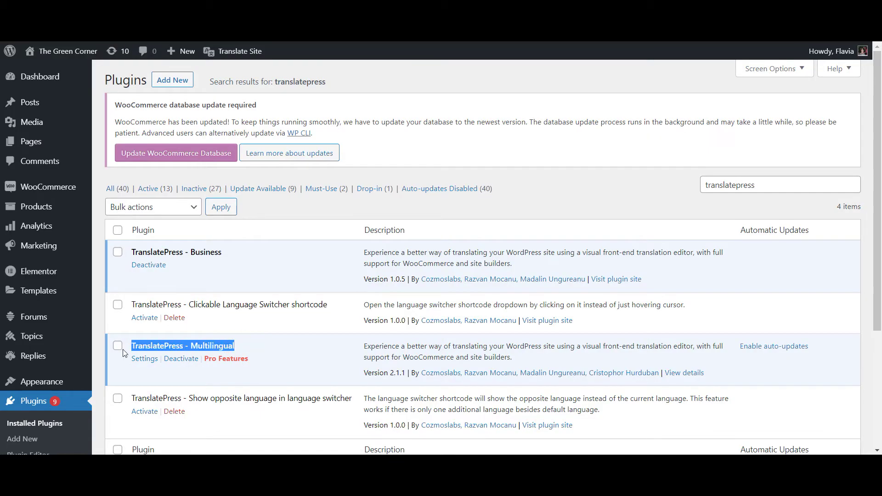
left_click_drag(230, 255, 132, 258)
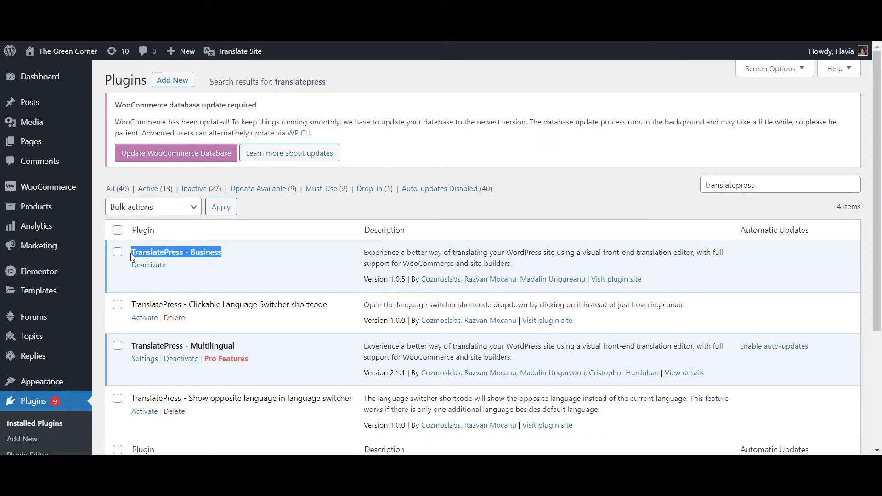
left_click(255, 210)
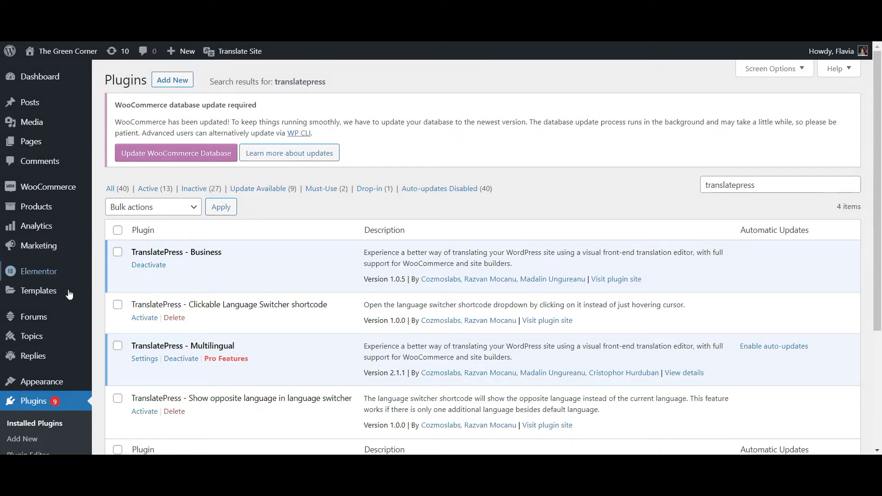
Step: Locate DeepL Automatic Translation under Pro Add-ons on the TranslatePress Addons tab
scroll(69, 294, "down", 4)
mouse_move(38, 398)
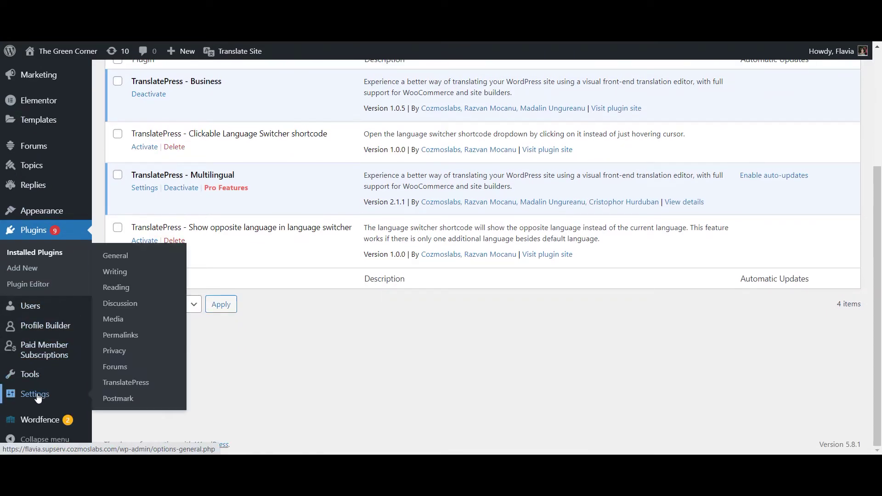
left_click(115, 383)
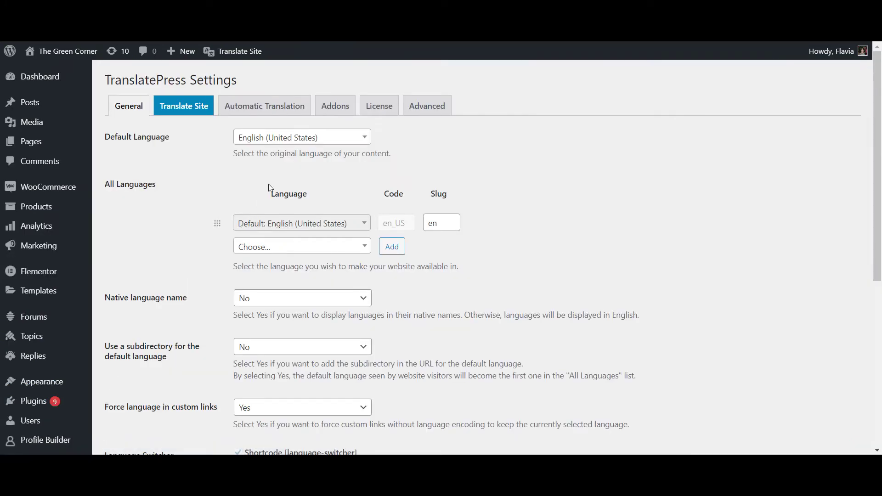
left_click(344, 110)
scroll(377, 152, "down", 6)
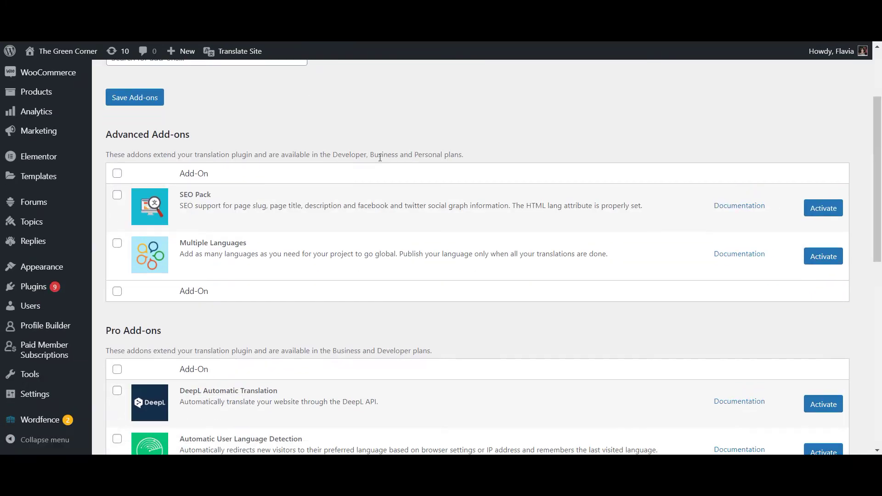
triple_click(282, 221)
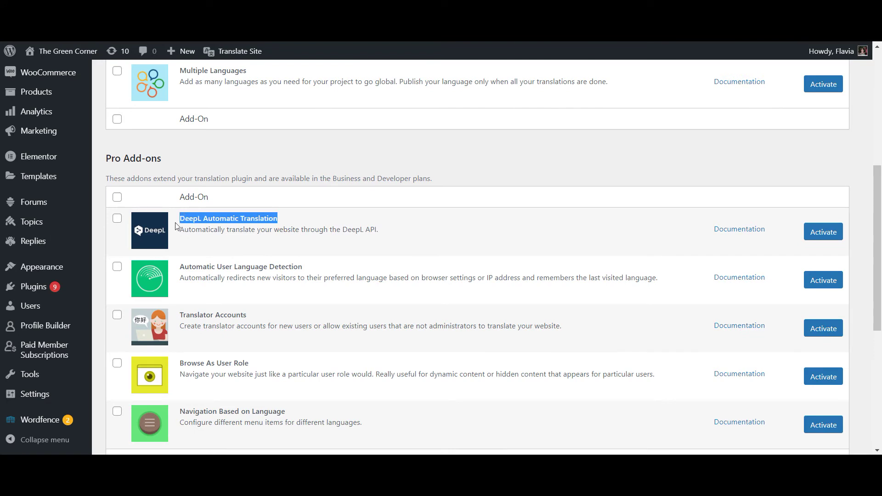
Step: Activate the DeepL Automatic Translation add-on, save the add-ons, and go to Automatic Translation settings
left_click(822, 235)
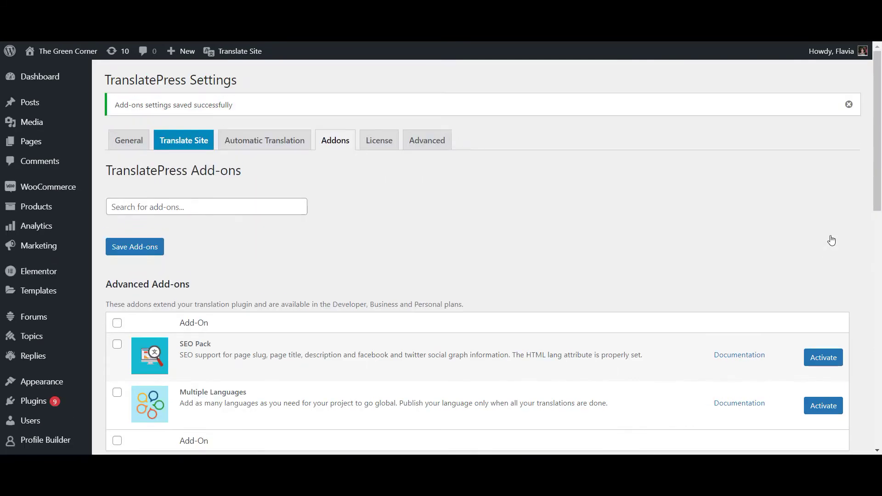
left_click(149, 249)
left_click(253, 145)
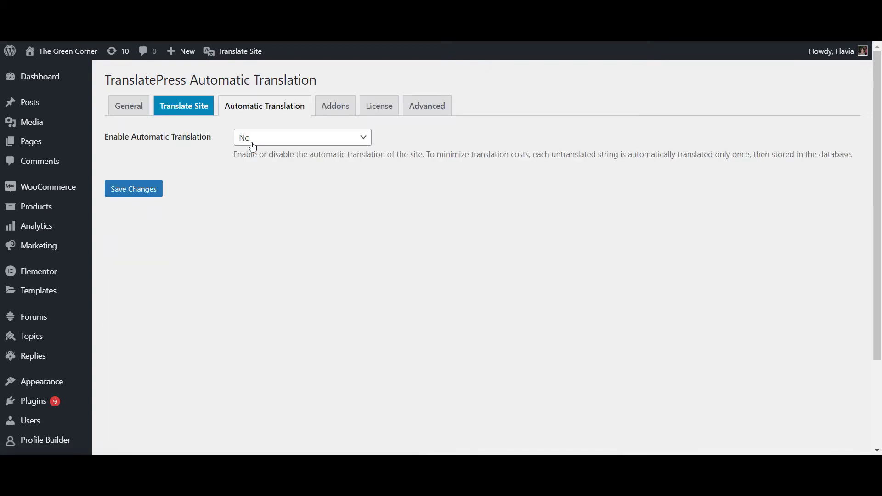
Step: Set Enable Automatic Translation to Yes and choose DeepL as the translation engine with the Free API
left_click(252, 145)
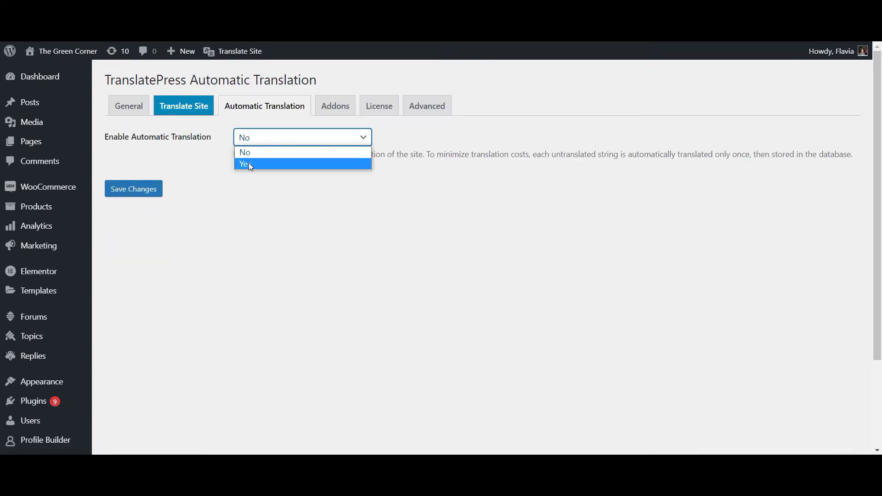
left_click(249, 163)
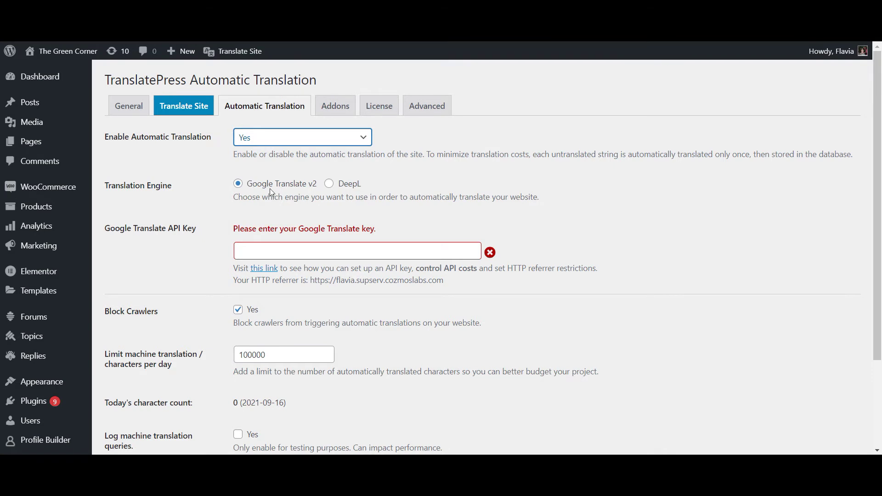
left_click(329, 183)
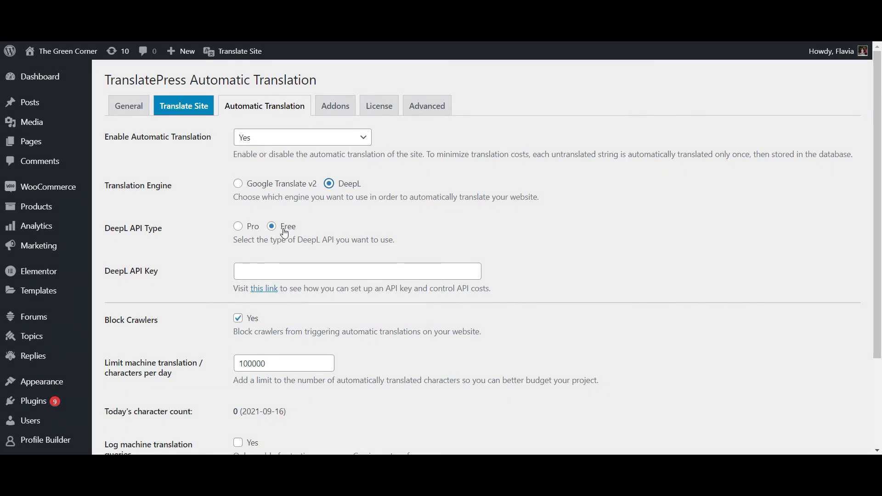
left_click(270, 269)
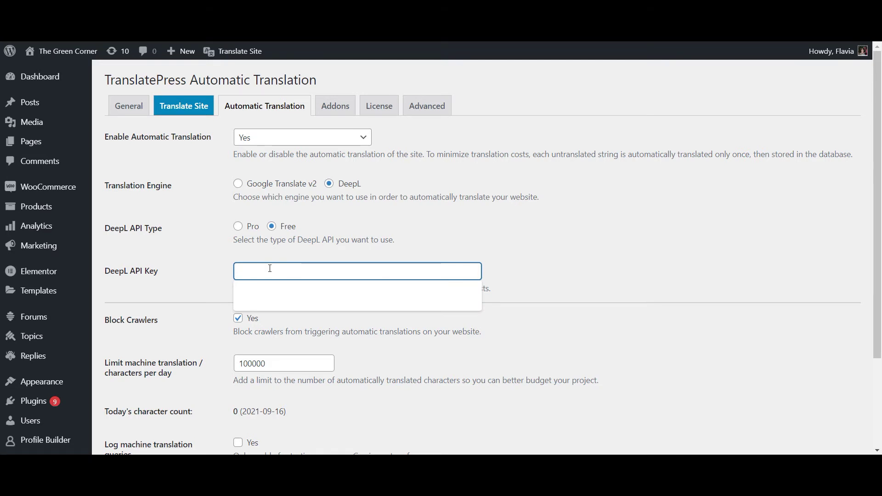
Step: Paste the DeepL API key and save the automatic translation settings so the key validates
key("ctrl+v")
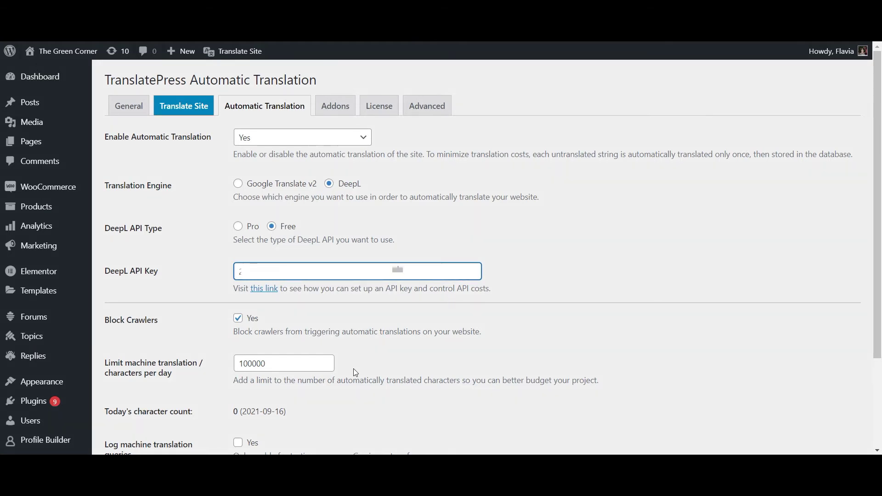
left_click_drag(190, 374, 105, 363)
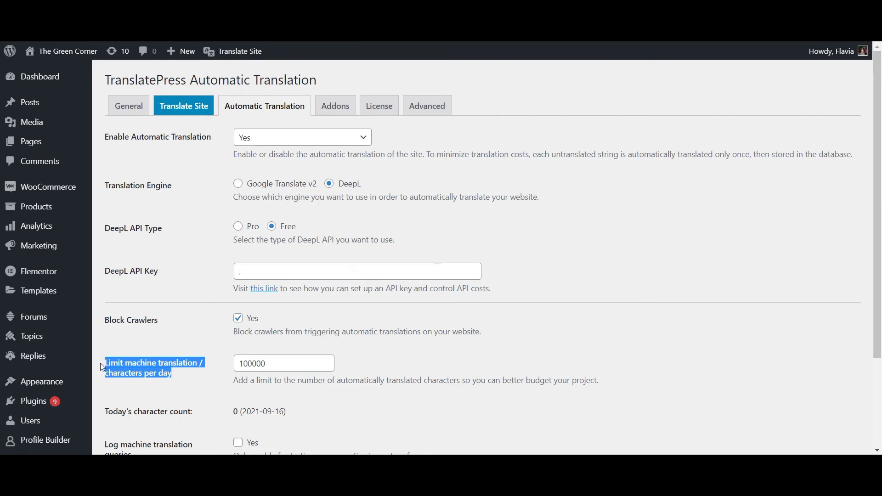
left_click(102, 367)
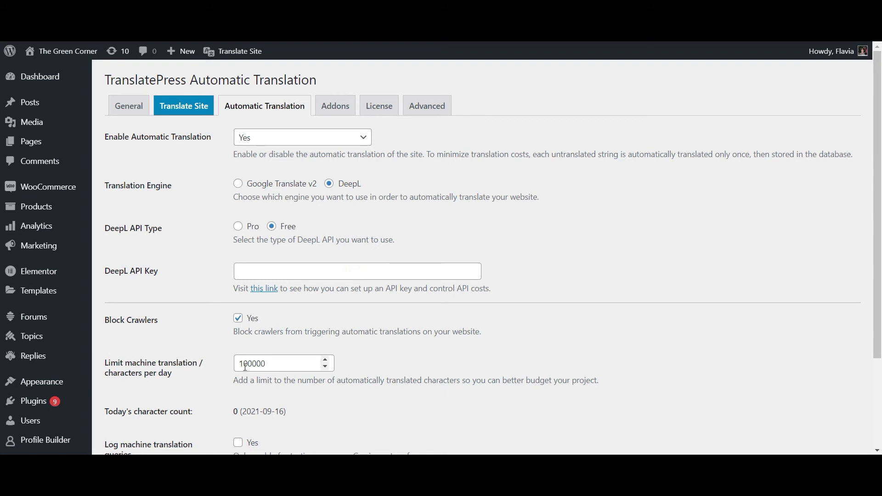
scroll(217, 373, "down", 3)
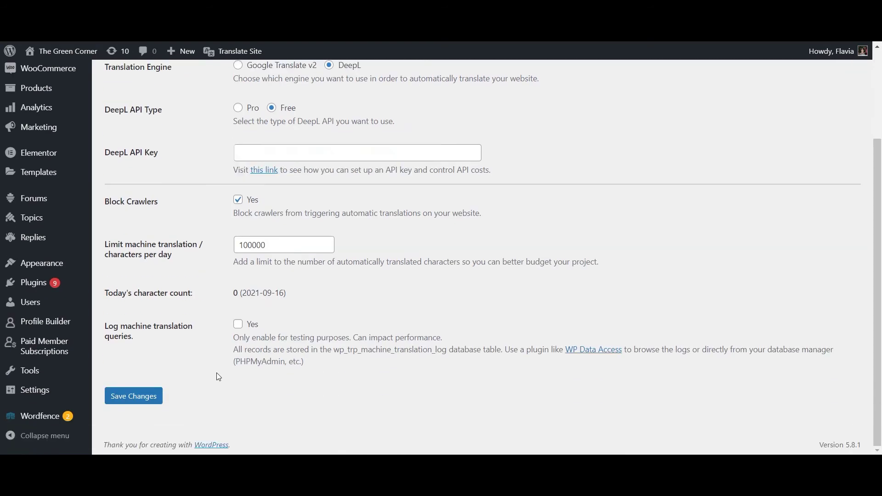
left_click(158, 398)
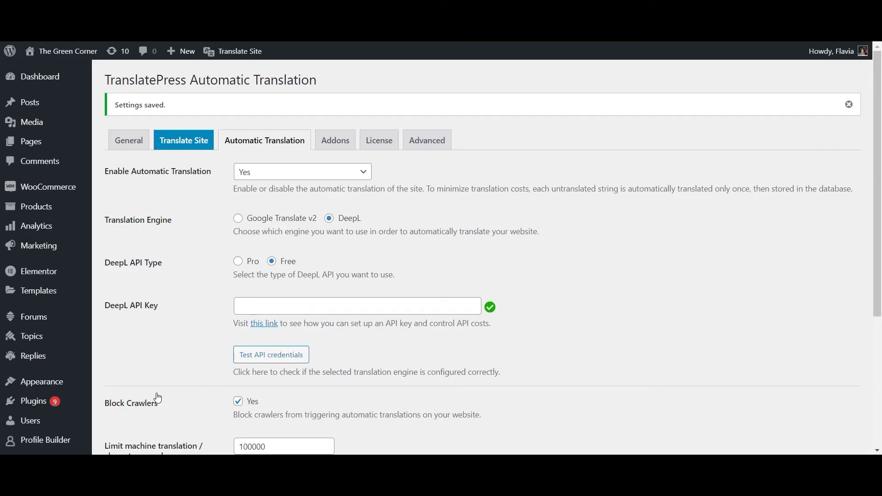
left_click(126, 140)
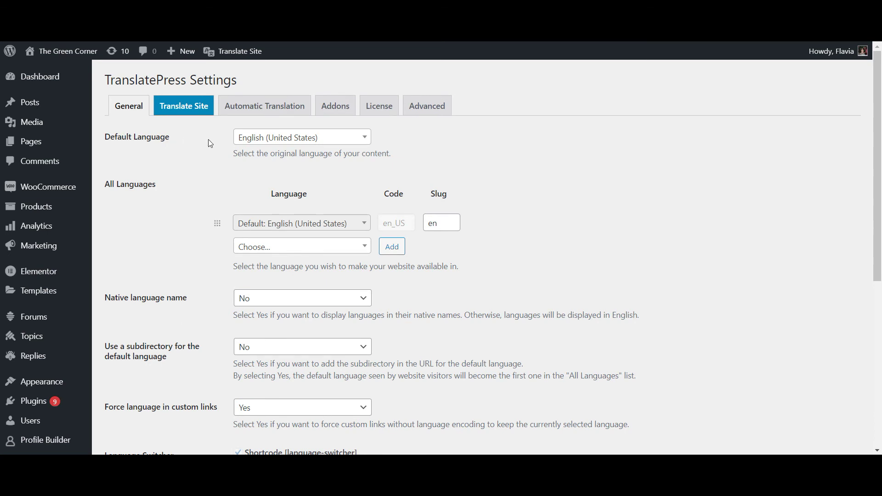
Step: Add German (de_DE, slug de) to the TranslatePress languages and save the General settings
left_click(245, 140)
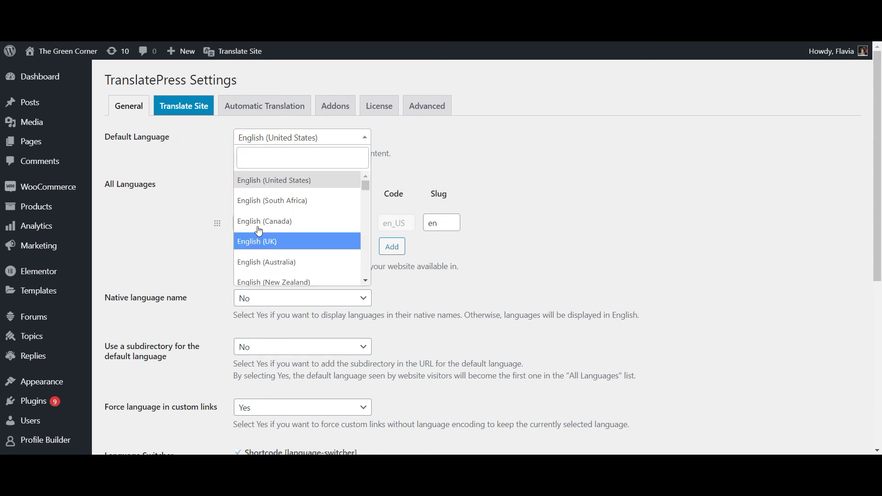
left_click(200, 155)
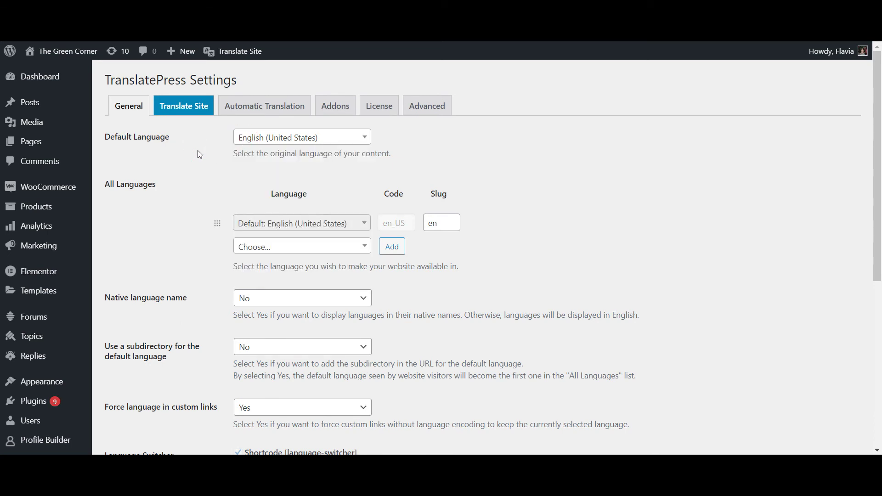
left_click(266, 246)
type("germ")
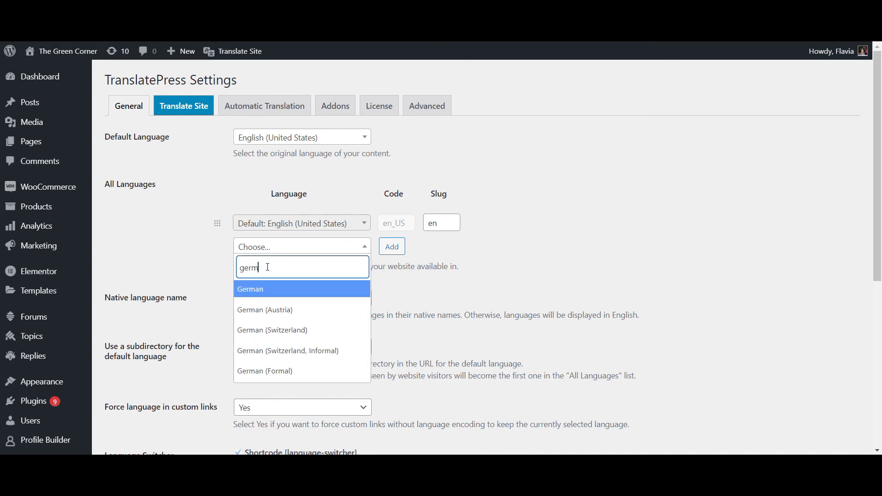
left_click(254, 289)
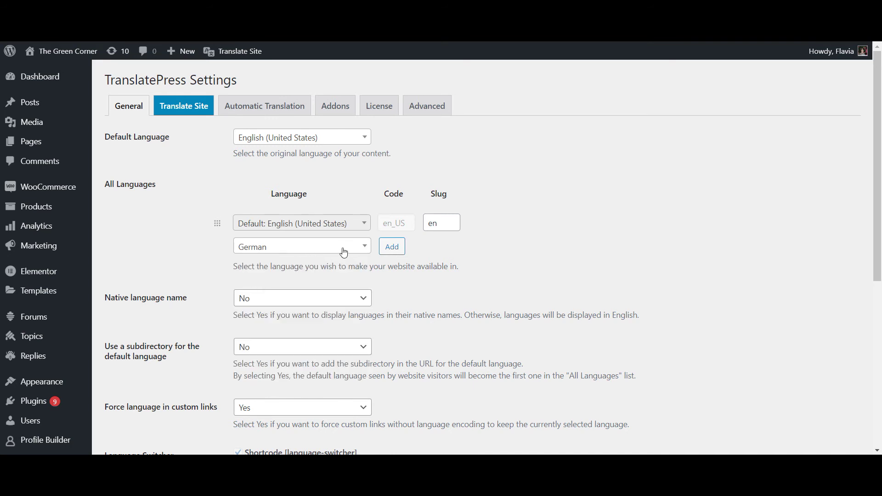
left_click(393, 246)
scroll(395, 257, "down", 7)
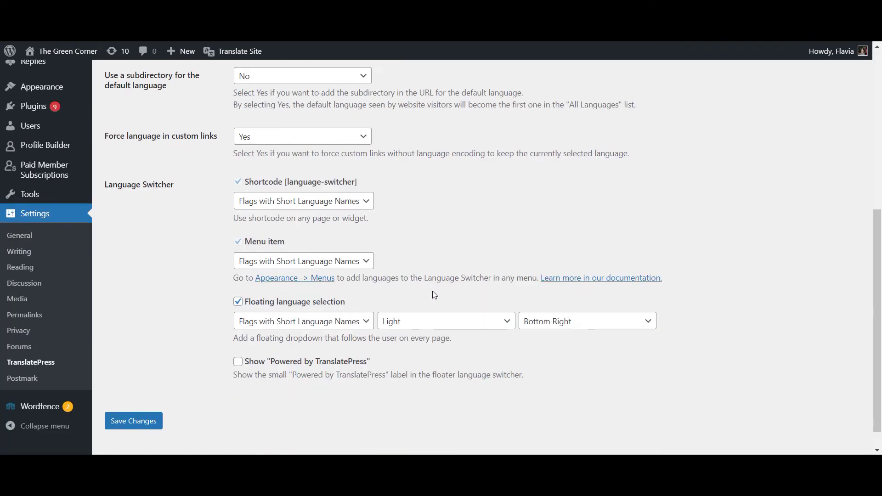
left_click(139, 406)
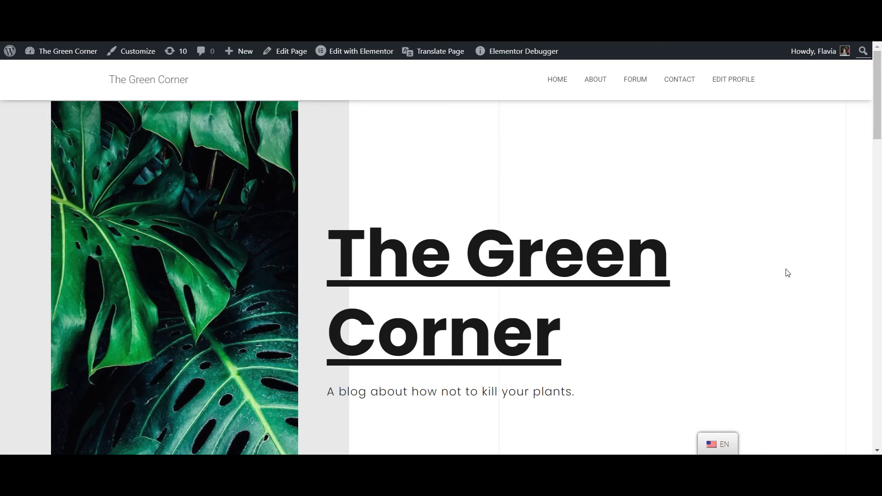
Step: Switch the live homepage to DE to see the German translation, then back to EN
left_click(717, 423)
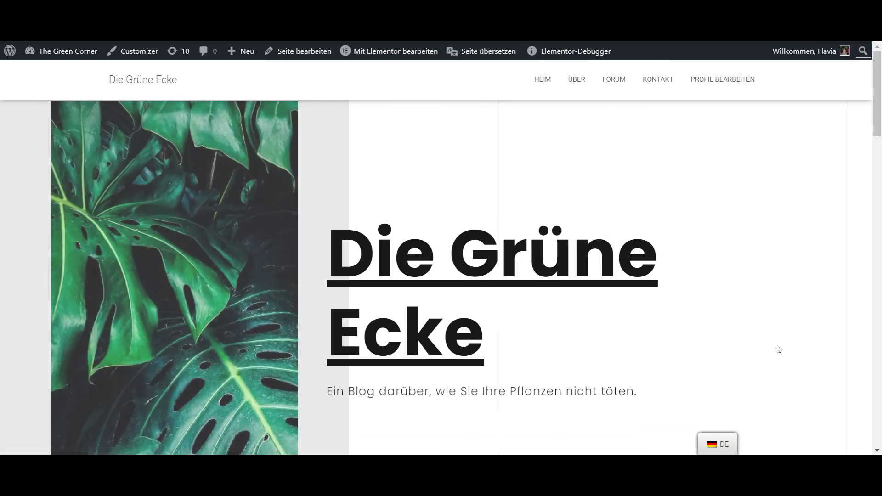
left_click_drag(878, 104, 881, 80)
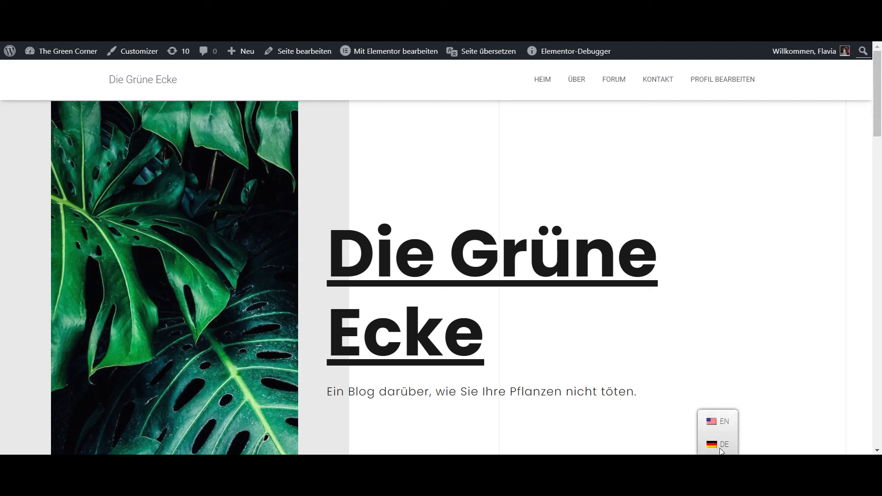
left_click(723, 425)
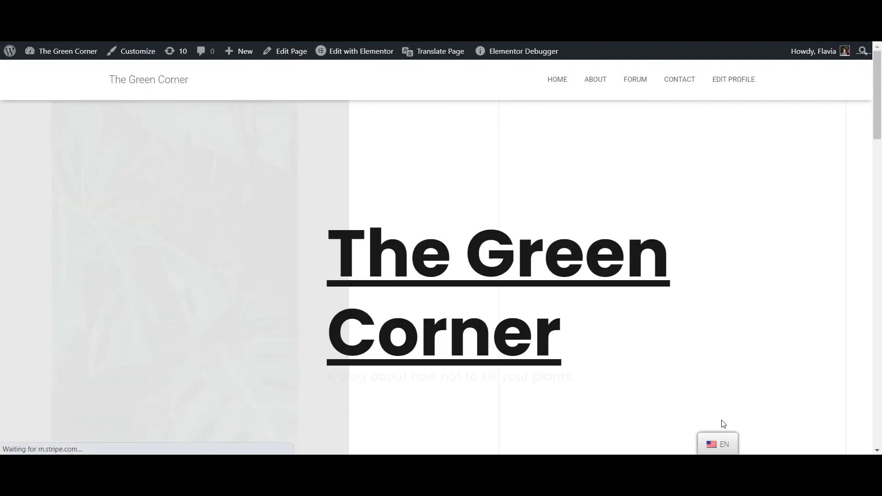
Step: Check the German site title and tagline translations in the Translate Page editor, then close it
left_click(429, 51)
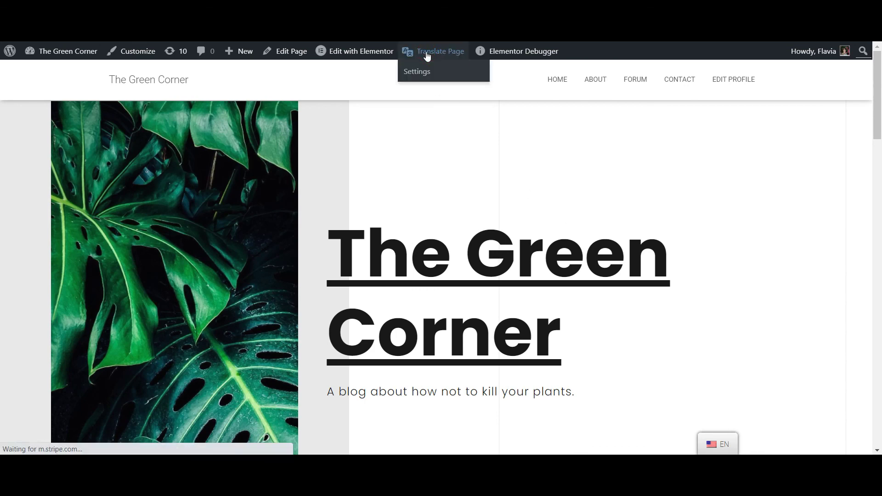
left_click(167, 84)
left_click(94, 141)
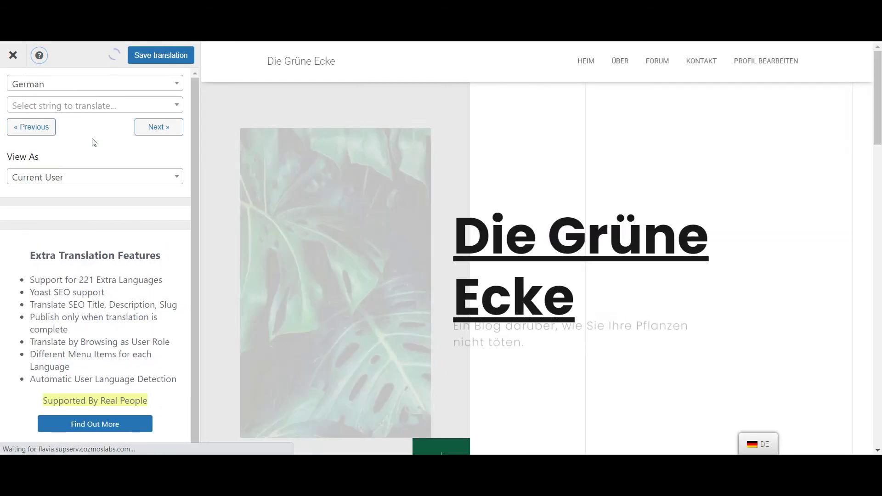
left_click(443, 215)
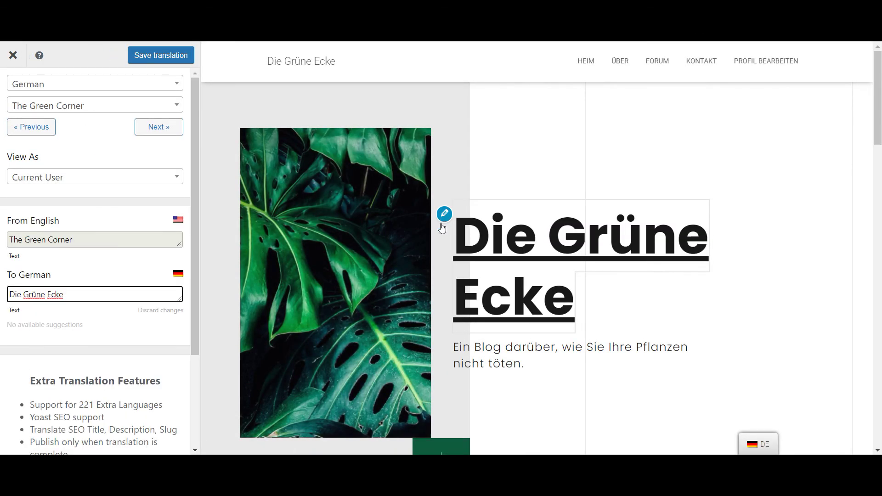
left_click(443, 347)
left_click(13, 55)
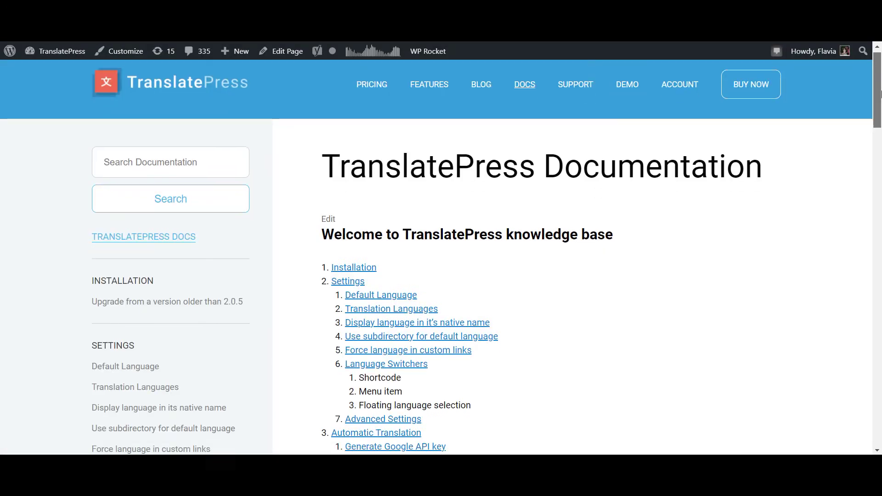
left_click_drag(879, 95, 879, 68)
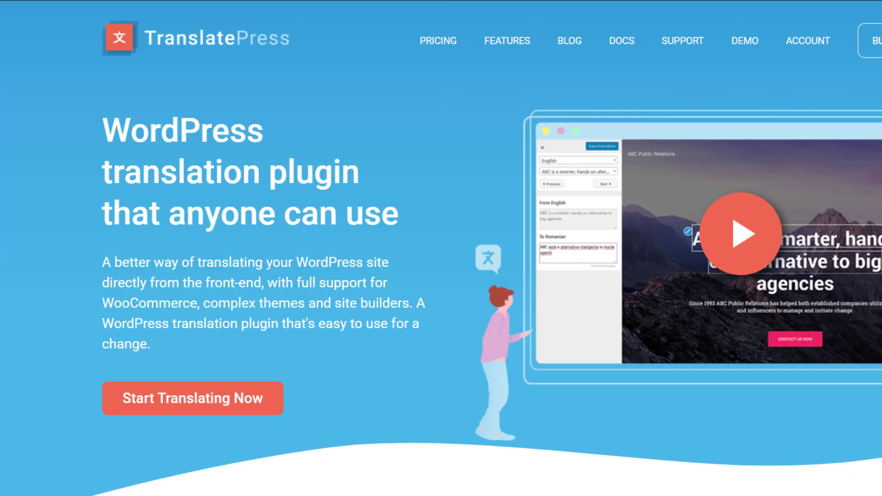